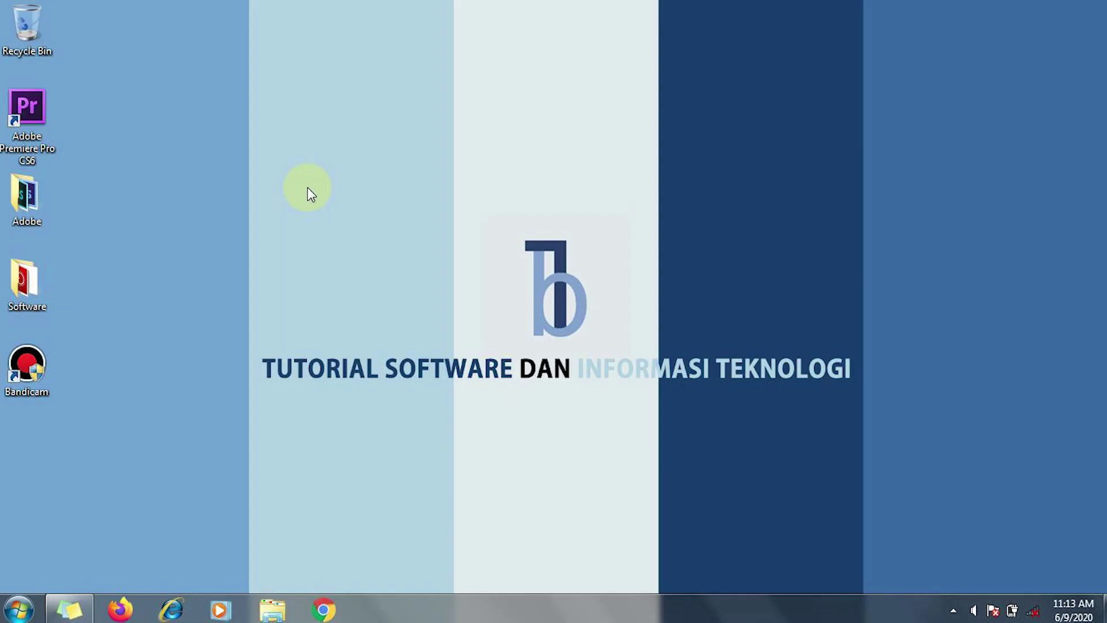
Launch Premiere Pro CS6 and open the recent project Tutorial #6.
{"action": "double_click", "coordinate": [35, 116]}
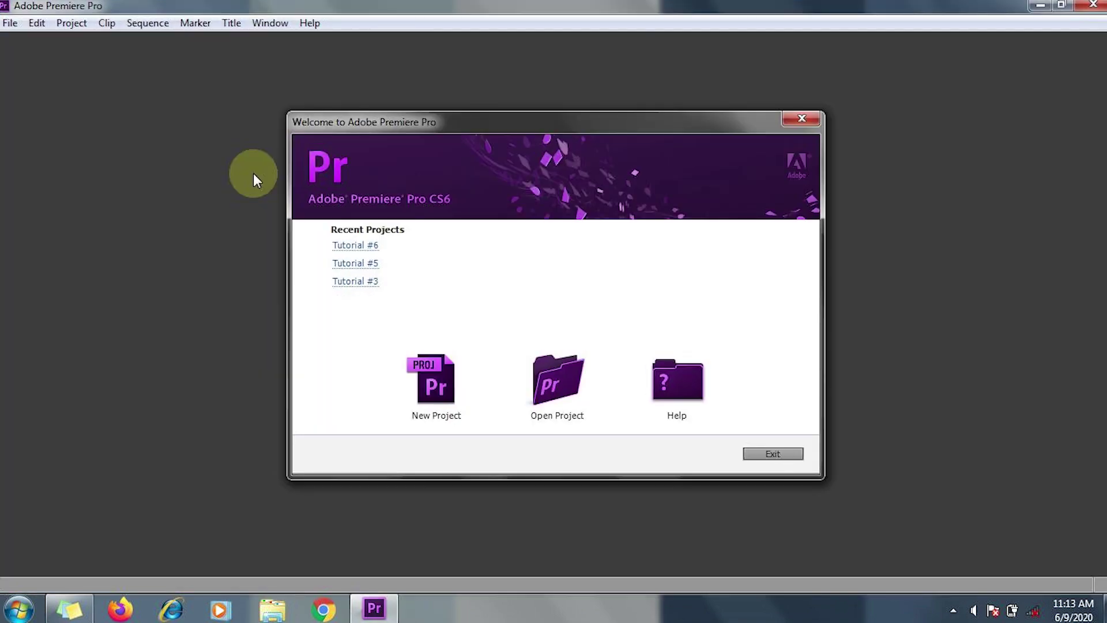
{"action": "left_click", "coordinate": [363, 245]}
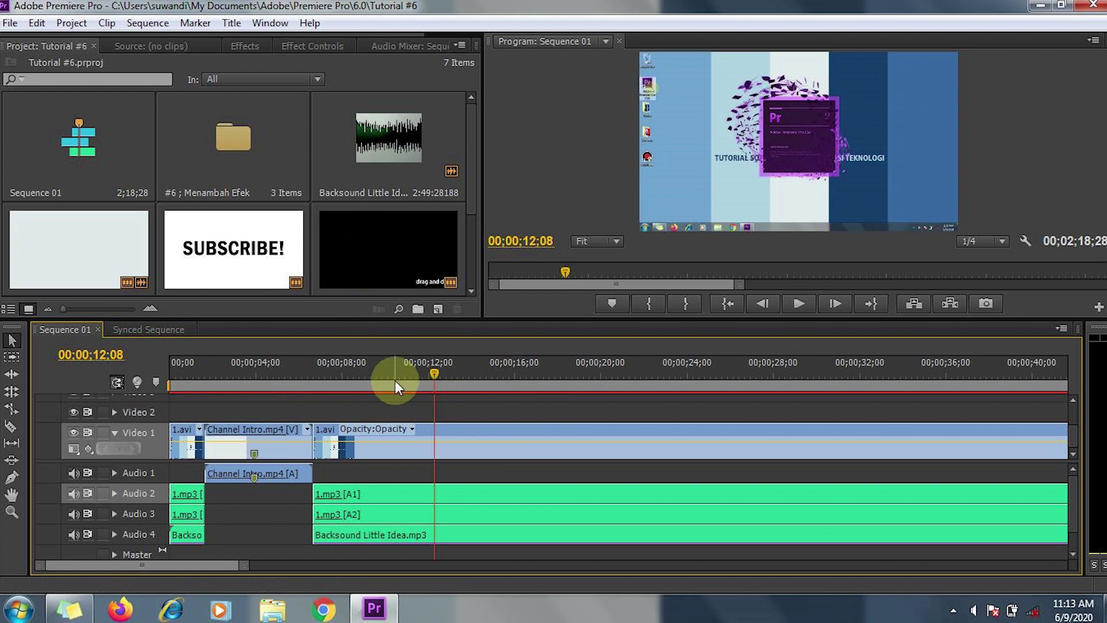
Place the playhead at 00;00;13;13 and bring up the Export Settings for Sequence 01.
{"action": "left_click", "coordinate": [460, 380]}
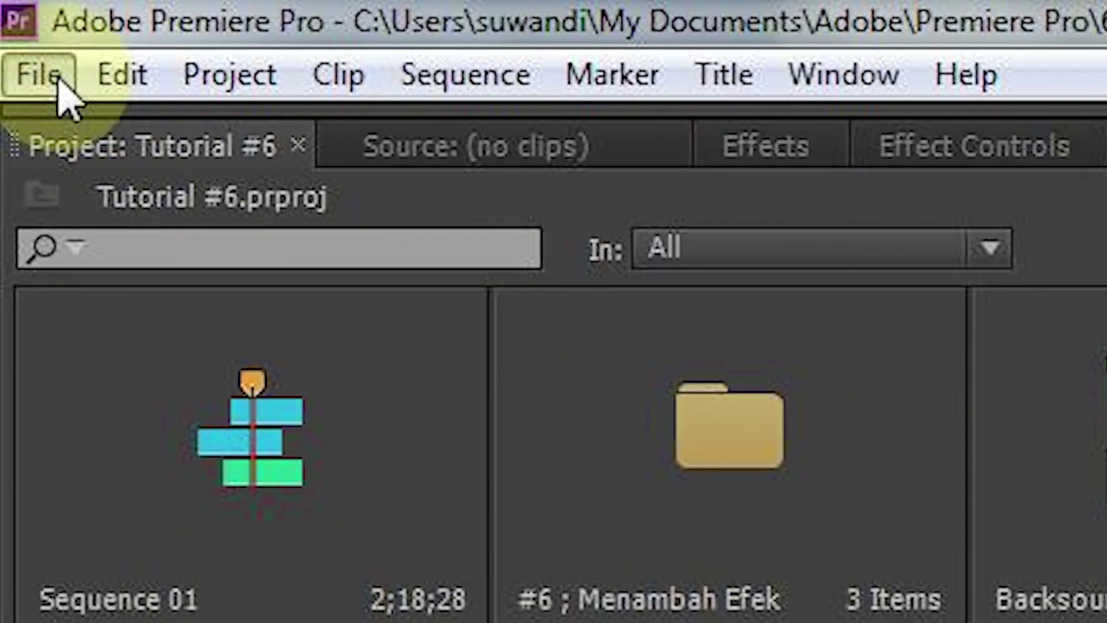
{"action": "left_click", "coordinate": [10, 23]}
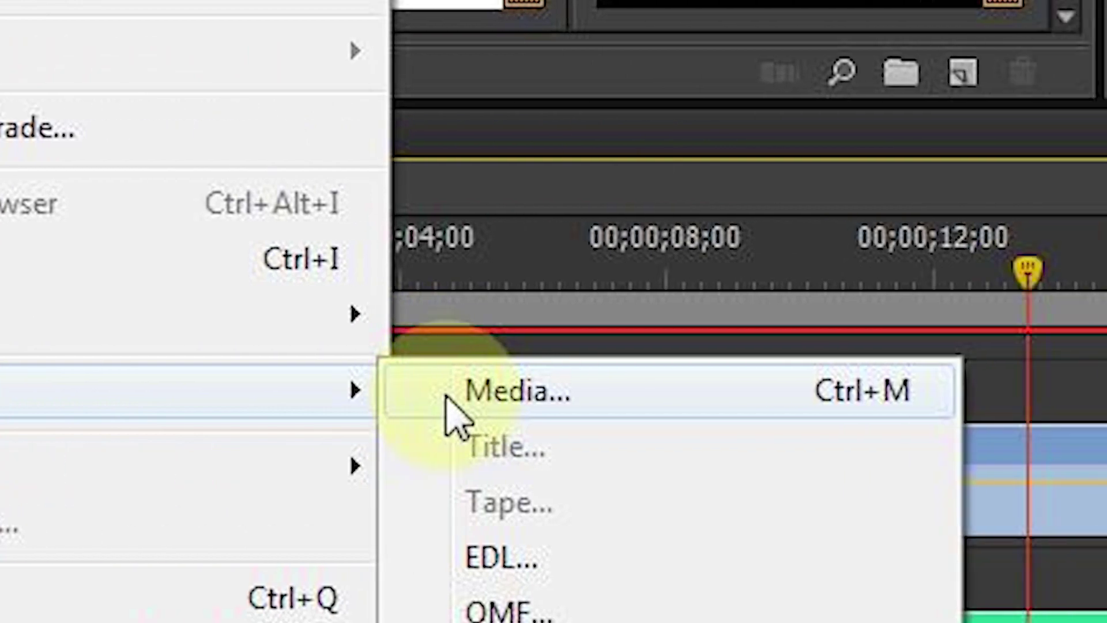
{"action": "left_click", "coordinate": [415, 404]}
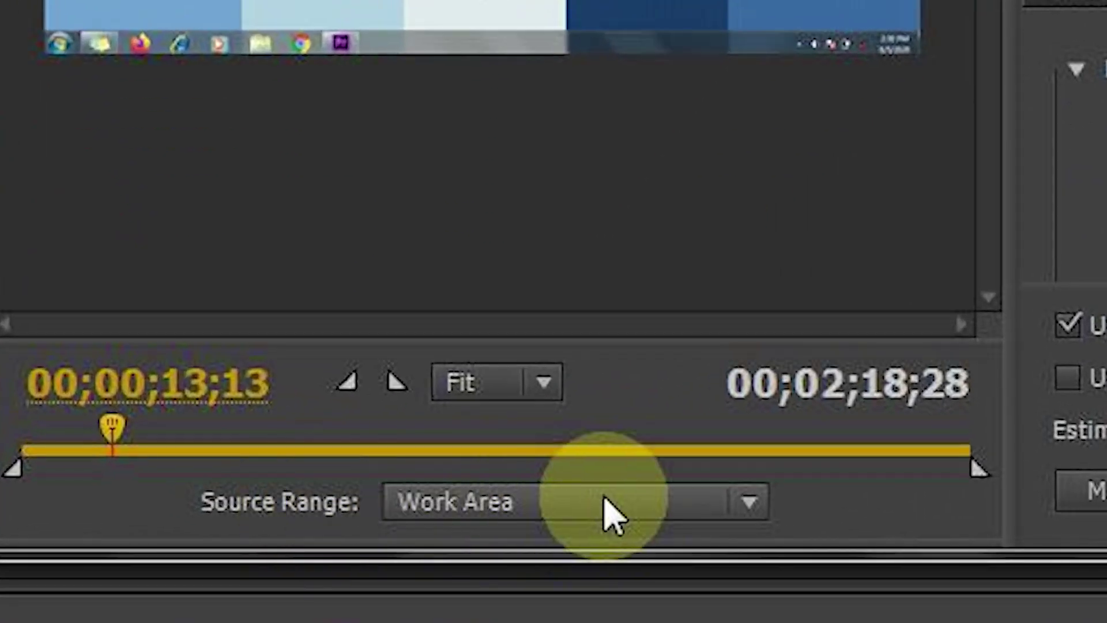
Keep Work Area as source range, H.264 as format, and the Custom preset.
{"action": "left_click", "coordinate": [611, 516]}
{"action": "left_click", "coordinate": [566, 416]}
{"action": "left_click", "coordinate": [807, 112]}
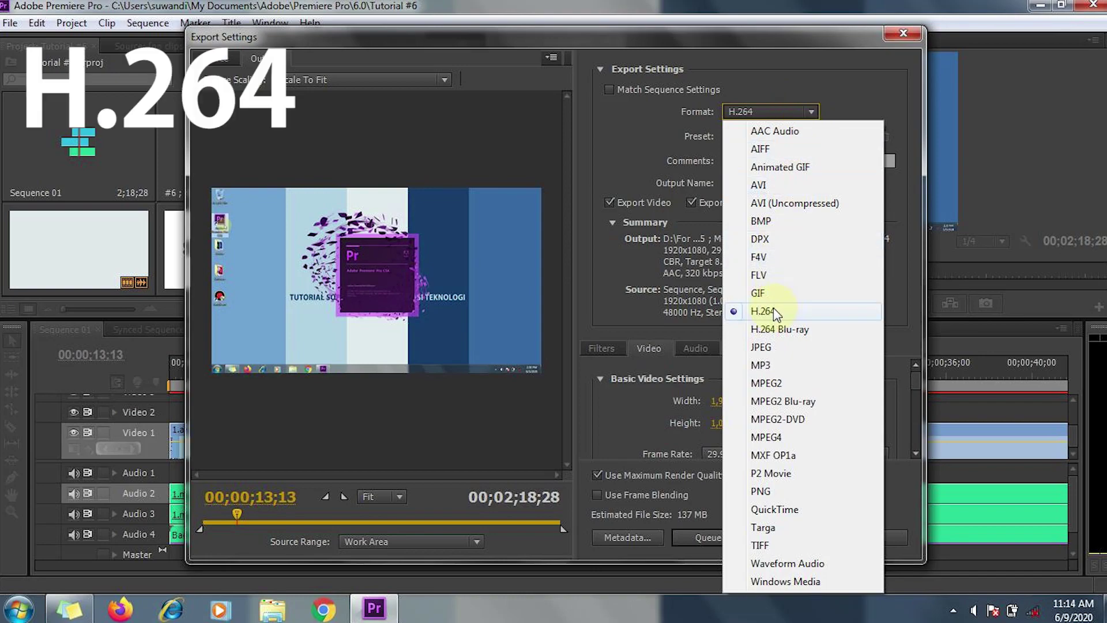
{"action": "left_click", "coordinate": [773, 311]}
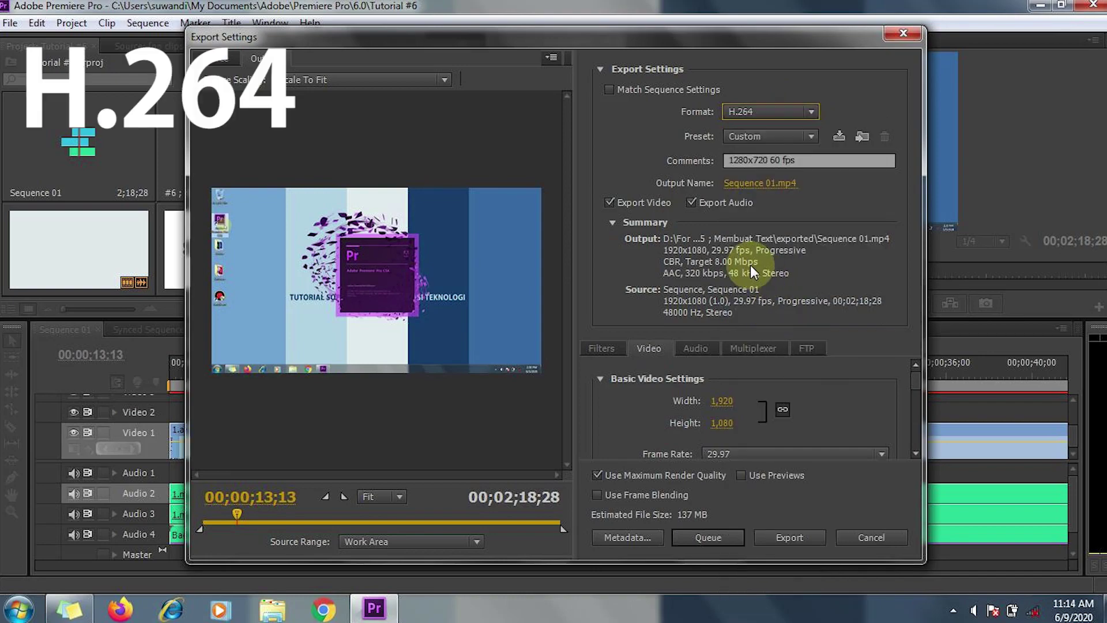
{"action": "left_click", "coordinate": [799, 139]}
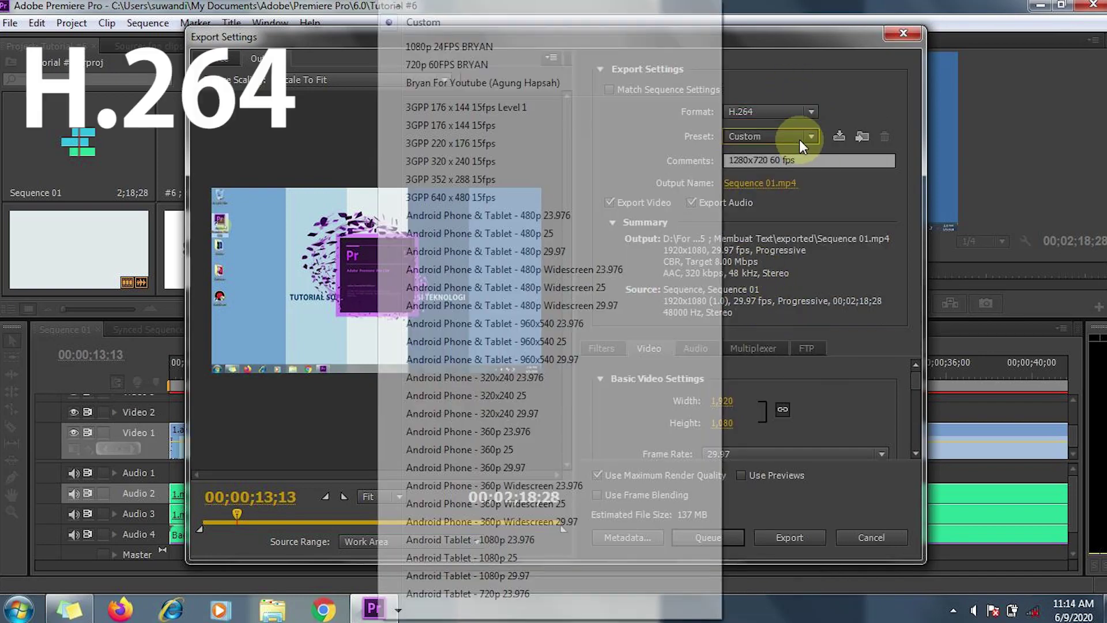
{"action": "left_click", "coordinate": [473, 23]}
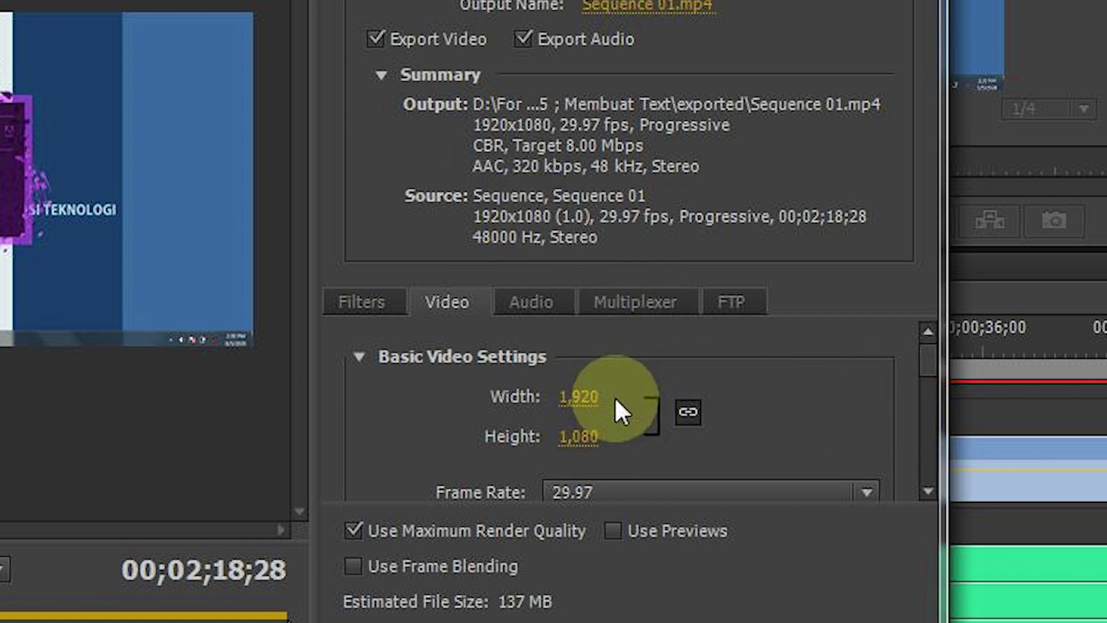
Set the video frame rate to 29.97 fps.
{"action": "left_click", "coordinate": [927, 491]}
{"action": "left_click", "coordinate": [926, 491]}
{"action": "left_click", "coordinate": [926, 491]}
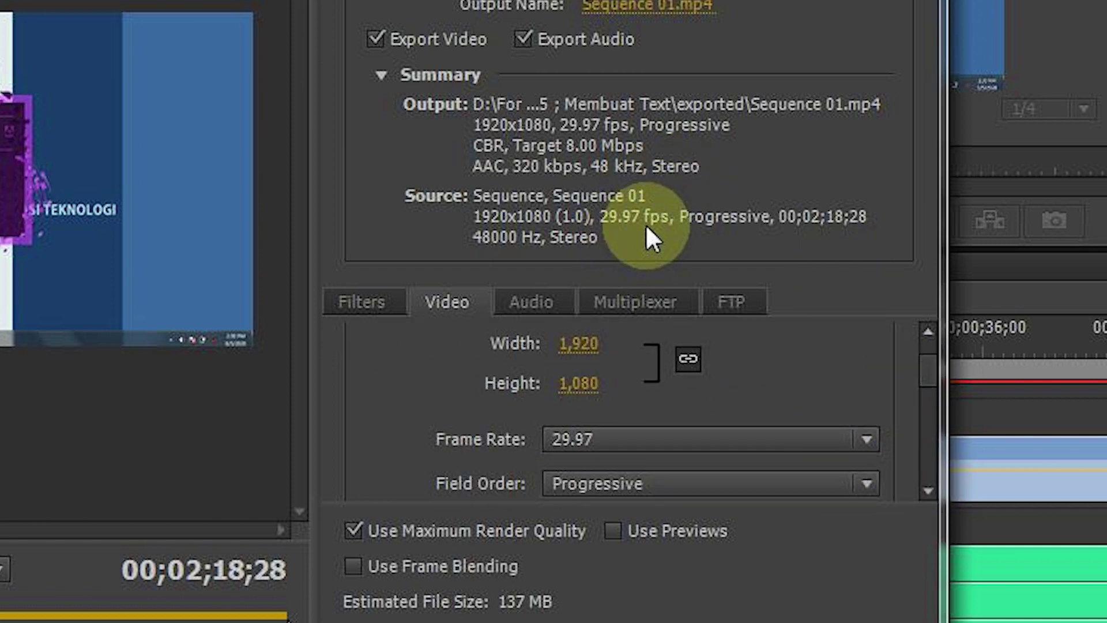
{"action": "left_click", "coordinate": [779, 432]}
{"action": "left_click", "coordinate": [644, 277]}
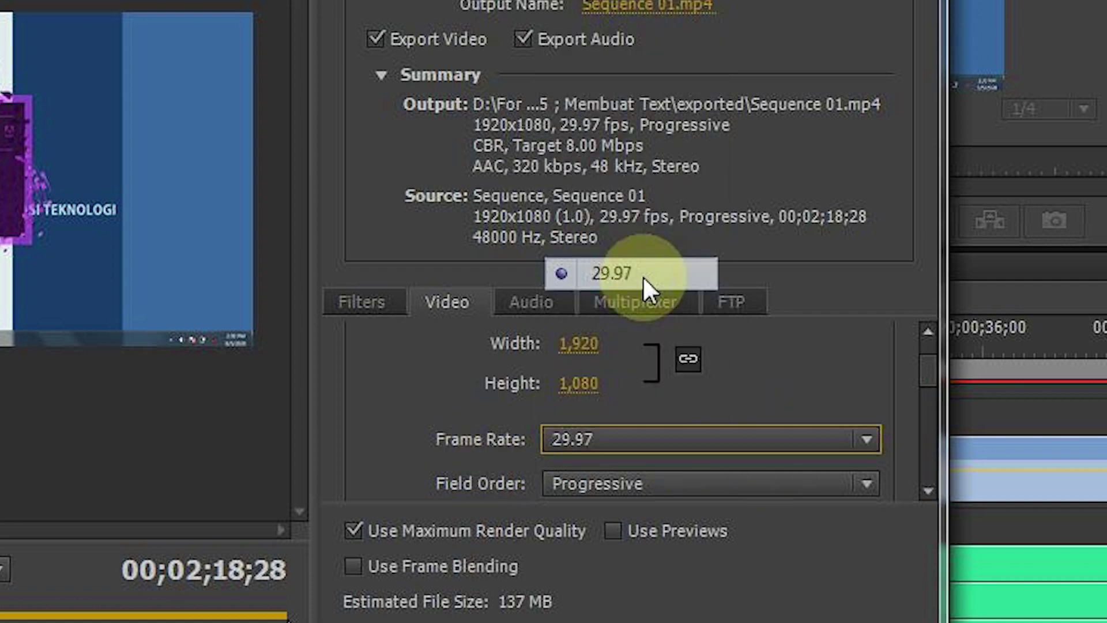
Keep the video field order as Progressive.
{"action": "left_click", "coordinate": [928, 491]}
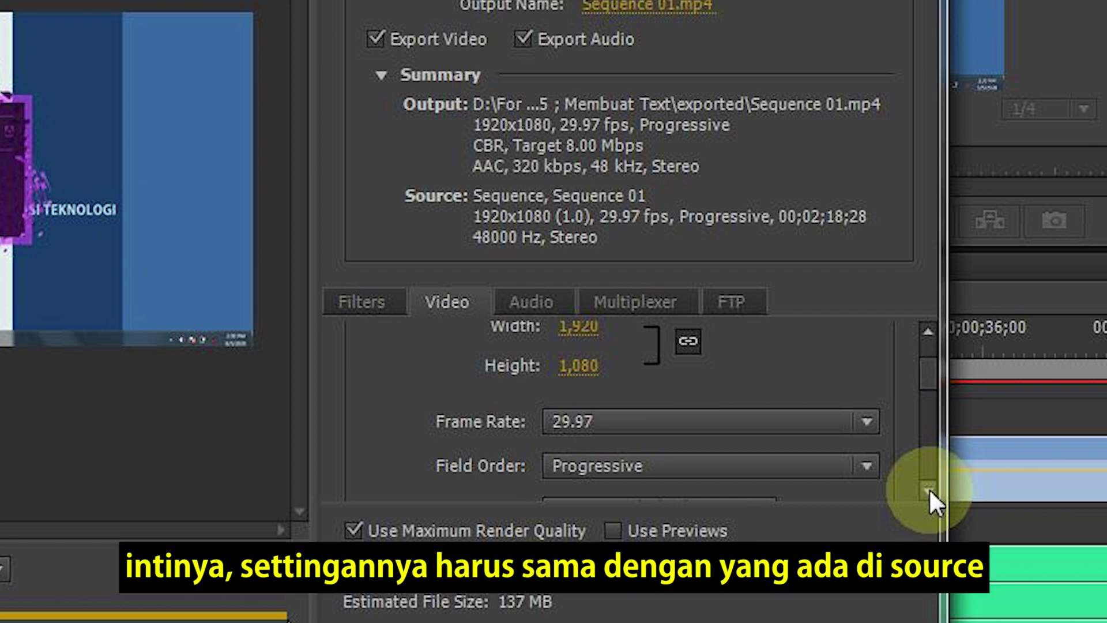
{"action": "left_click", "coordinate": [927, 491]}
{"action": "left_click", "coordinate": [927, 491]}
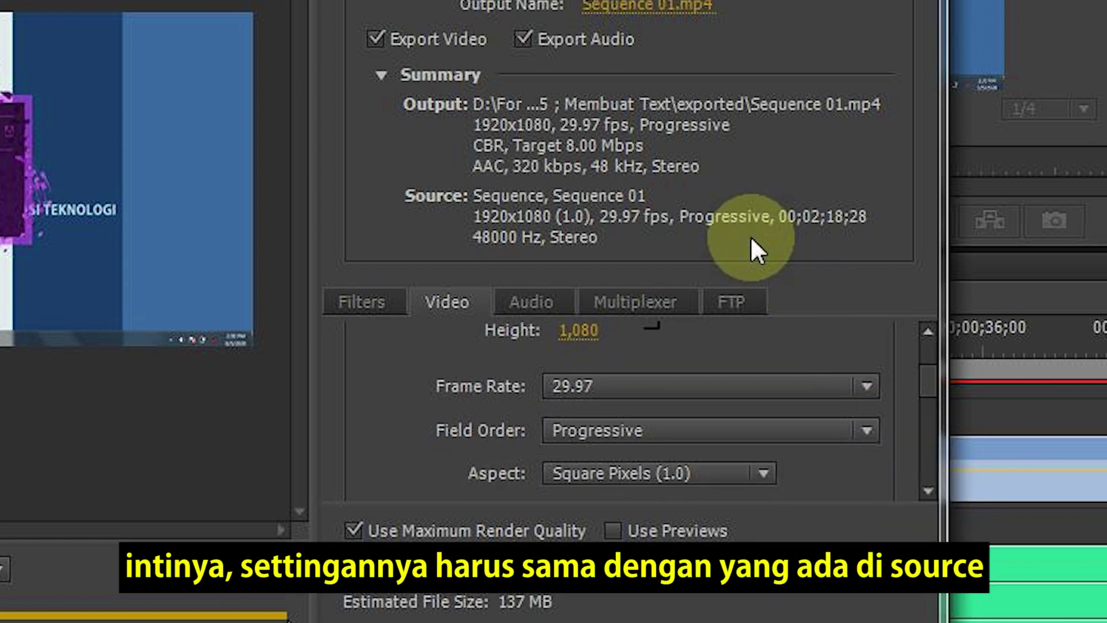
{"action": "left_click", "coordinate": [846, 430]}
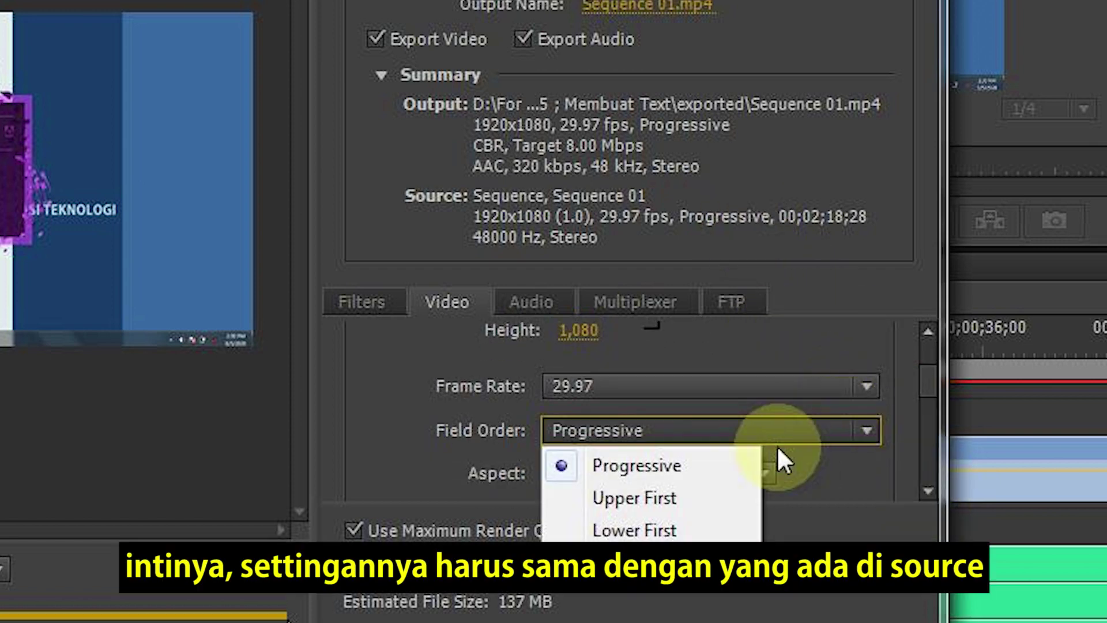
{"action": "left_click", "coordinate": [667, 465]}
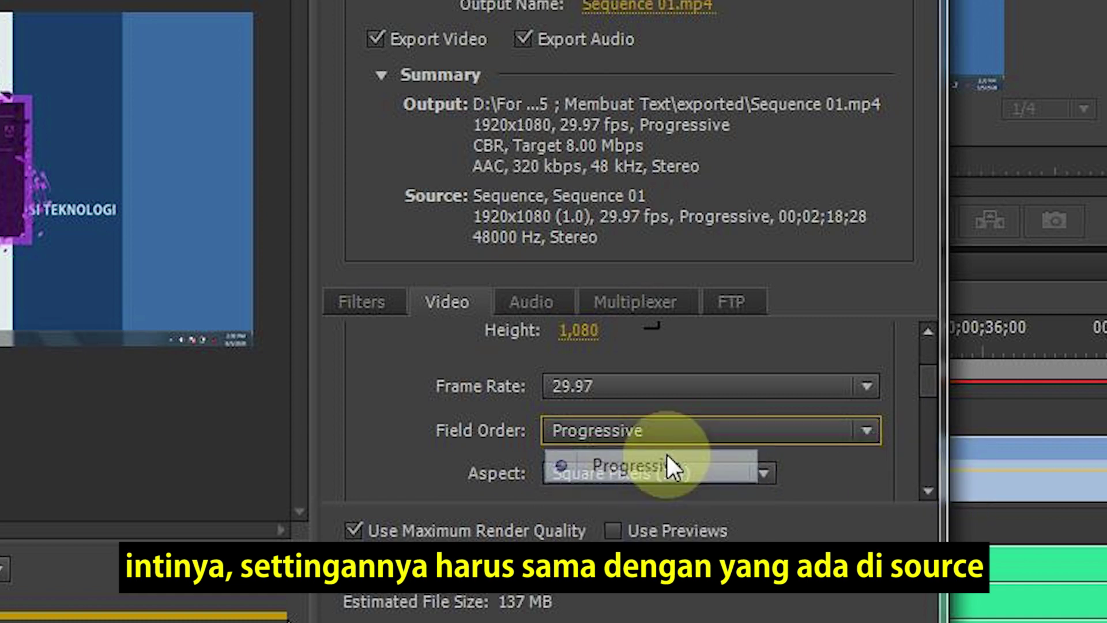
Scroll down to Bitrate Settings and keep bitrate encoding at CBR.
{"action": "left_click", "coordinate": [928, 490]}
{"action": "left_click", "coordinate": [929, 487]}
{"action": "left_click", "coordinate": [929, 487]}
{"action": "left_click", "coordinate": [929, 487]}
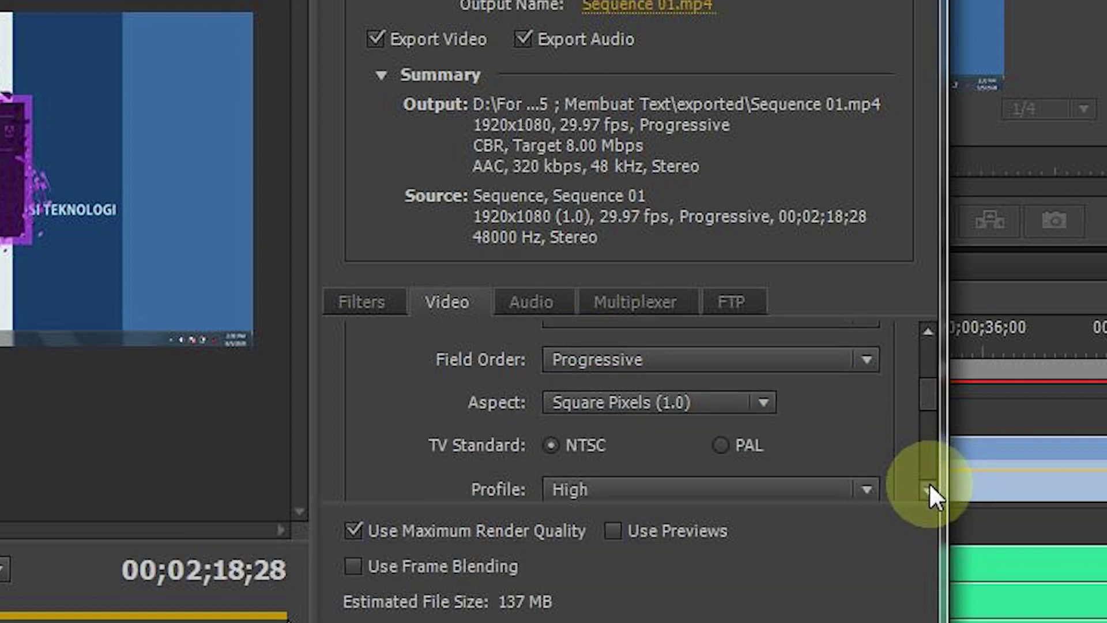
{"action": "left_click", "coordinate": [928, 487]}
{"action": "left_click", "coordinate": [929, 487]}
{"action": "left_click", "coordinate": [928, 487]}
{"action": "left_click", "coordinate": [928, 488]}
{"action": "left_click", "coordinate": [928, 487]}
{"action": "left_click", "coordinate": [929, 487]}
{"action": "left_click", "coordinate": [928, 487]}
{"action": "left_click", "coordinate": [929, 487]}
{"action": "left_click", "coordinate": [928, 487]}
{"action": "left_click", "coordinate": [928, 488]}
{"action": "left_click", "coordinate": [928, 487]}
{"action": "left_click", "coordinate": [928, 487]}
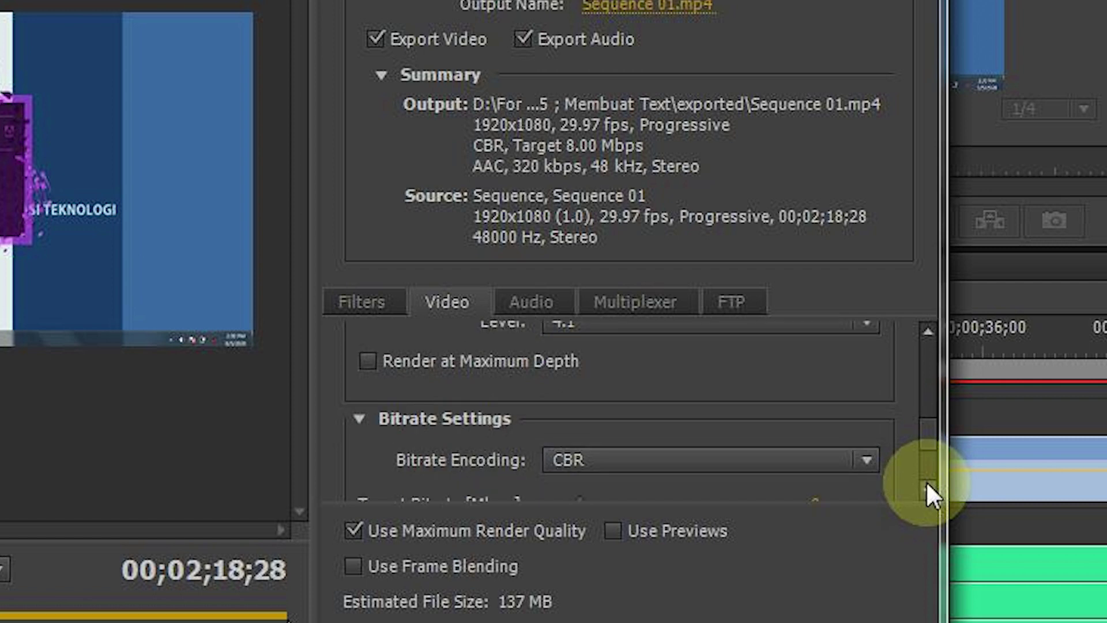
{"action": "left_click", "coordinate": [928, 487]}
{"action": "left_click", "coordinate": [928, 487]}
{"action": "left_click", "coordinate": [928, 487]}
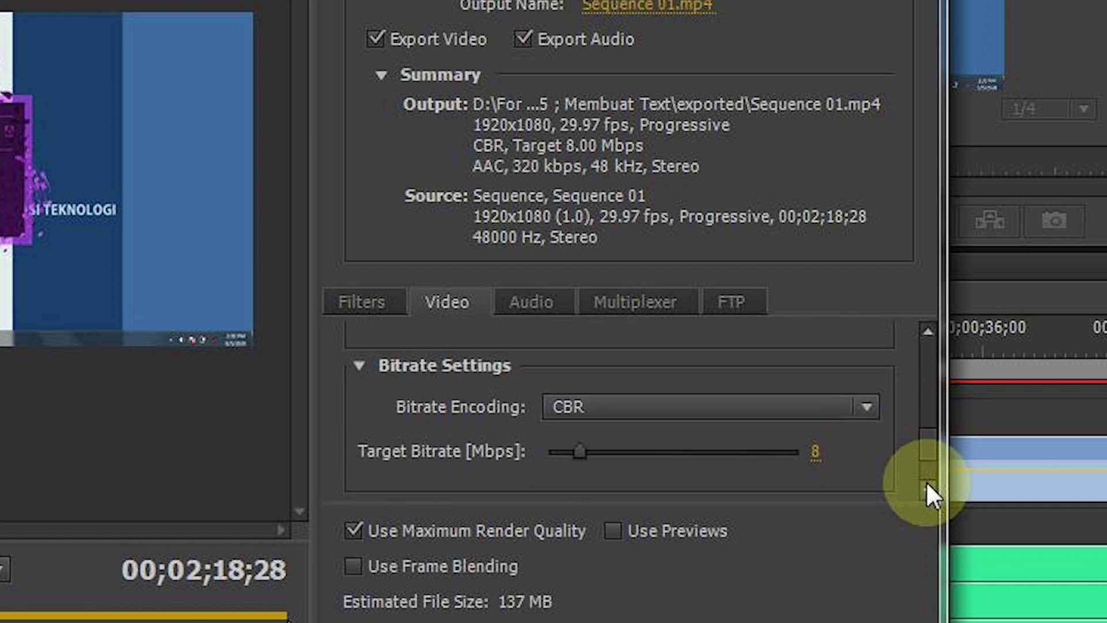
{"action": "mouse_move", "coordinate": [460, 459]}
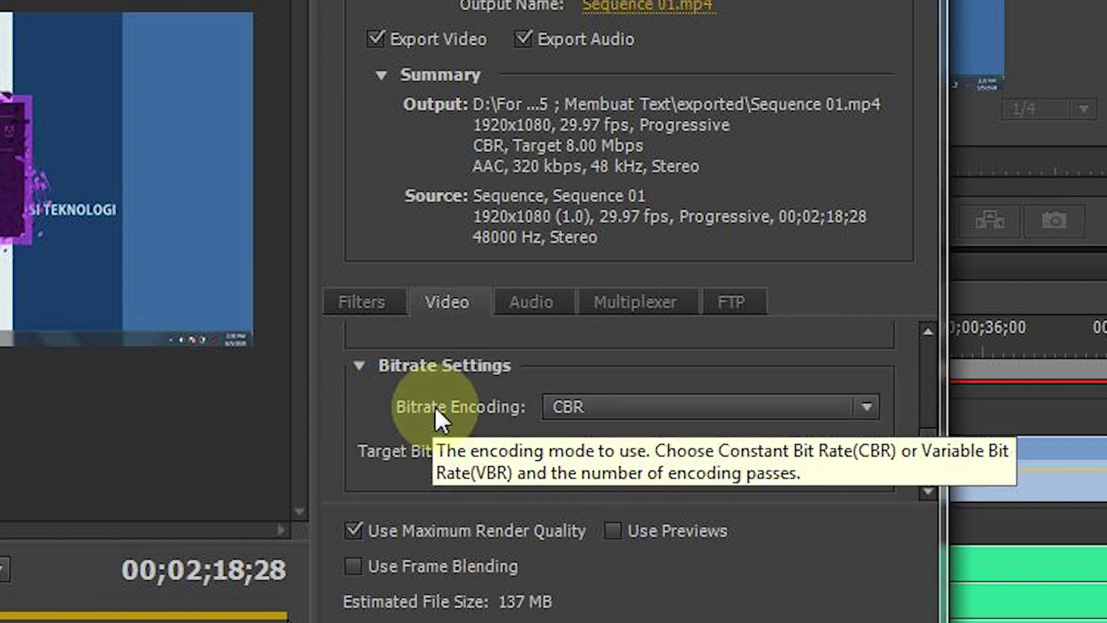
{"action": "left_click", "coordinate": [725, 416]}
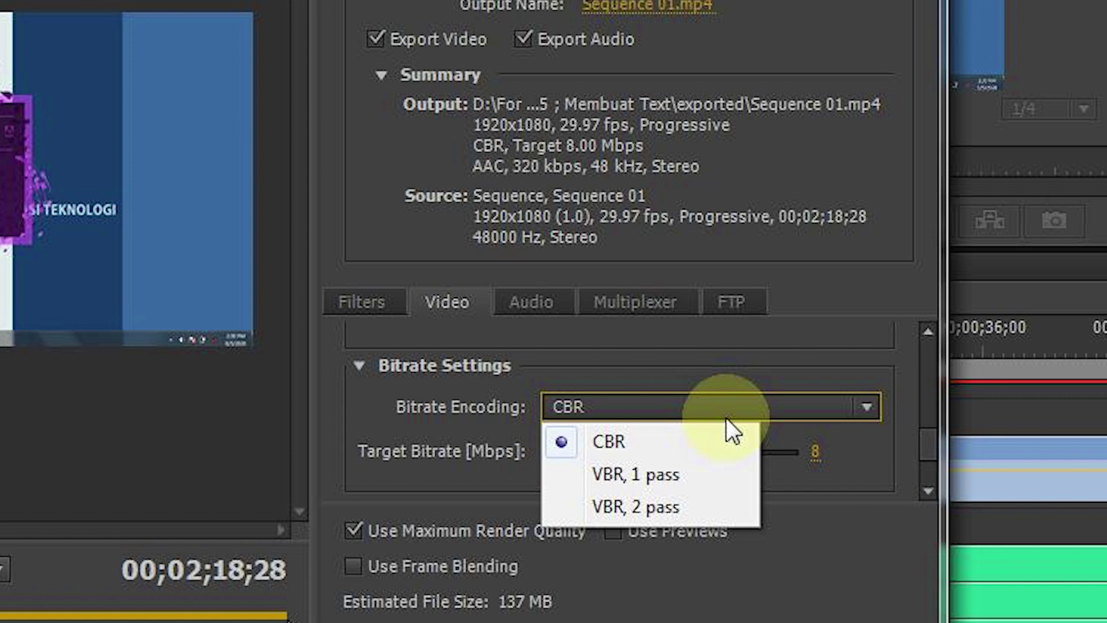
{"action": "left_click", "coordinate": [664, 441]}
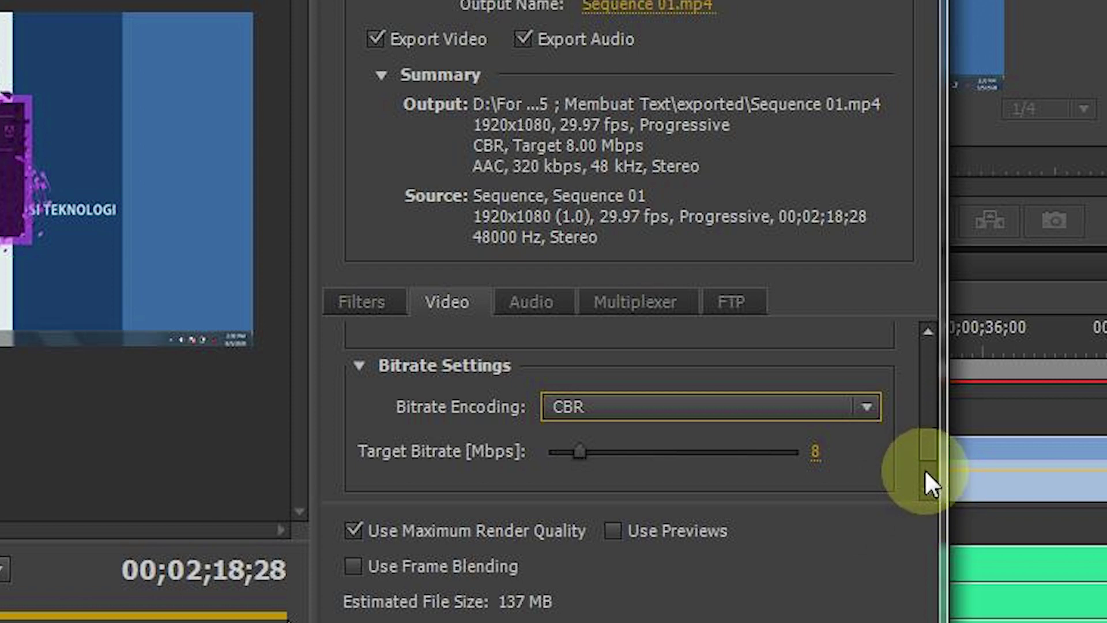
Show the audio settings and keep 48000 Hz sample rate with Stereo channels.
{"action": "left_click", "coordinate": [552, 304]}
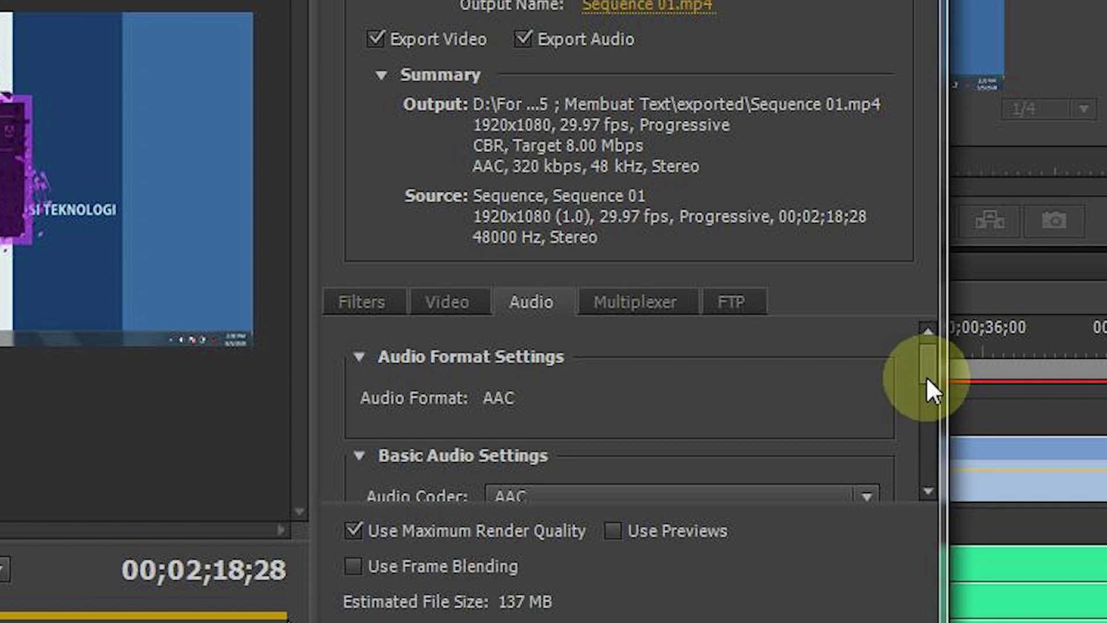
{"action": "left_click_drag", "start_coordinate": [925, 375], "coordinate": [933, 393]}
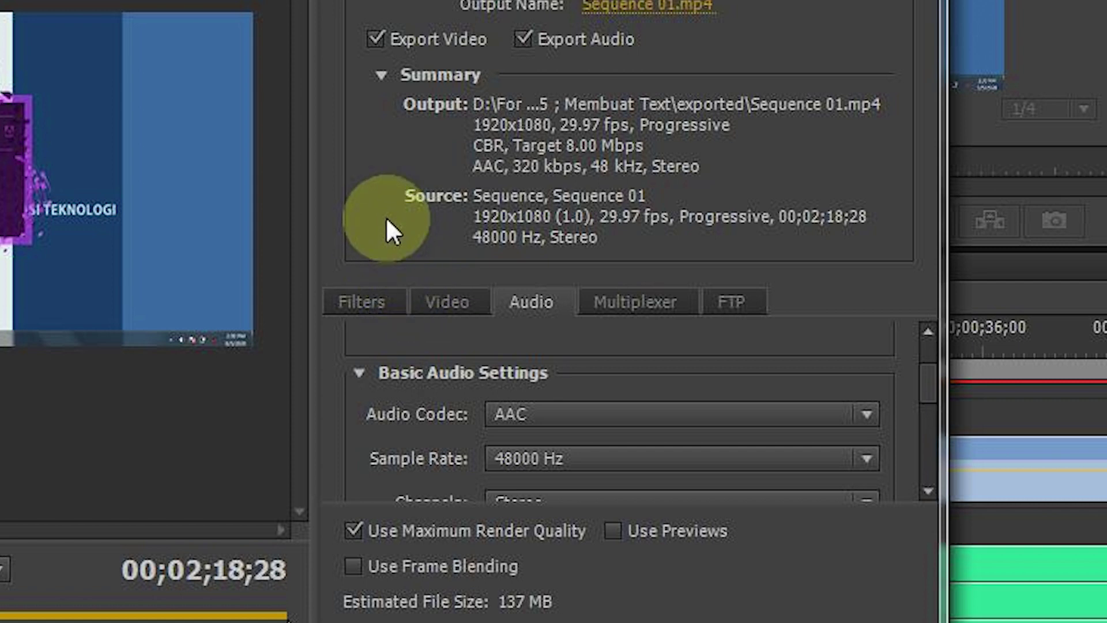
{"action": "left_click", "coordinate": [667, 468]}
{"action": "left_click", "coordinate": [589, 554]}
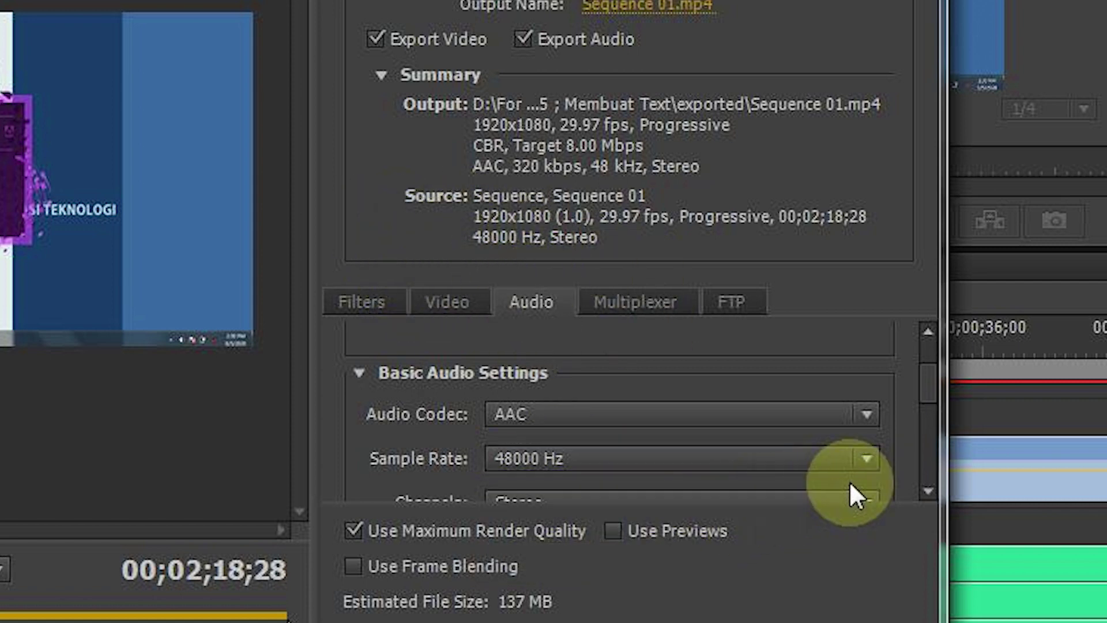
{"action": "left_click_drag", "start_coordinate": [929, 398], "coordinate": [929, 409]}
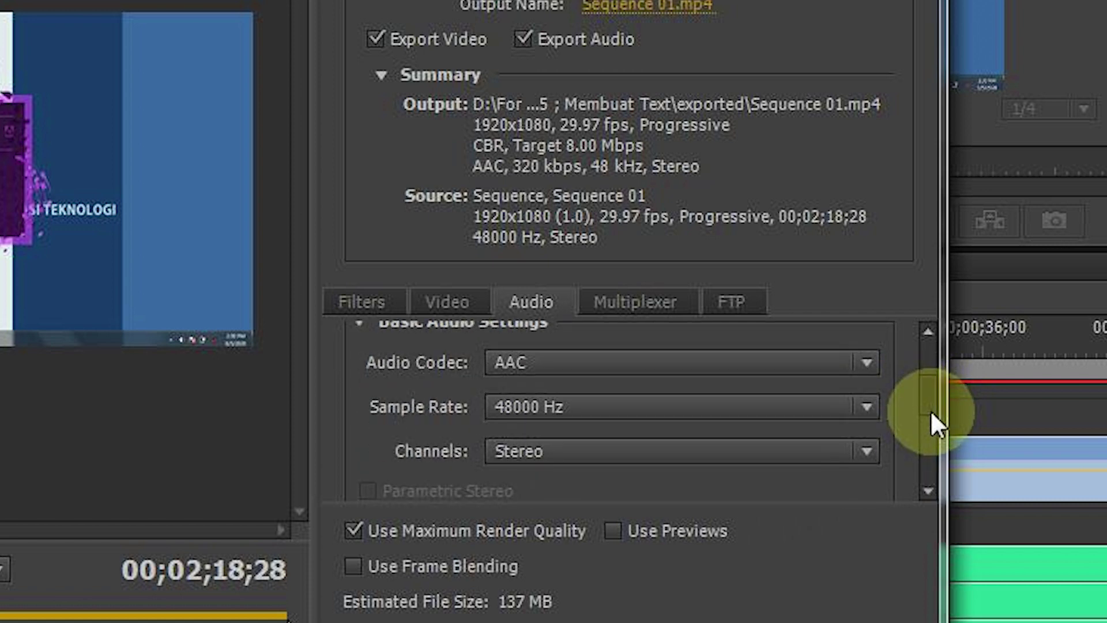
{"action": "left_click", "coordinate": [826, 456]}
{"action": "left_click", "coordinate": [565, 529]}
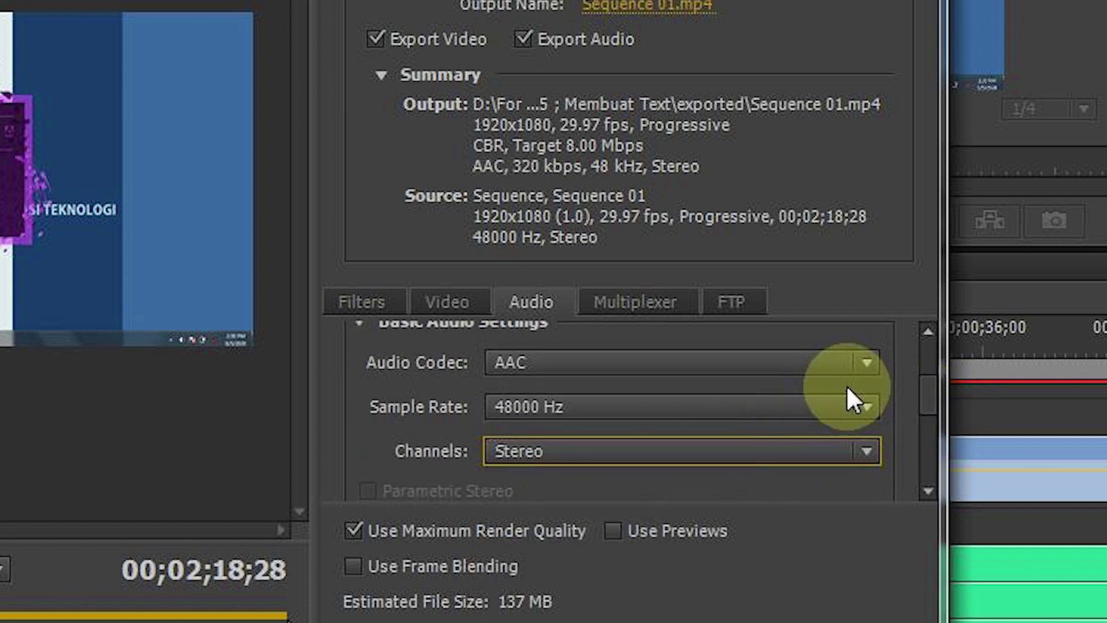
Keep audio quality at High and audio bitrate at 320 kbps.
{"action": "left_click_drag", "start_coordinate": [929, 382], "coordinate": [933, 406]}
{"action": "left_click", "coordinate": [845, 428]}
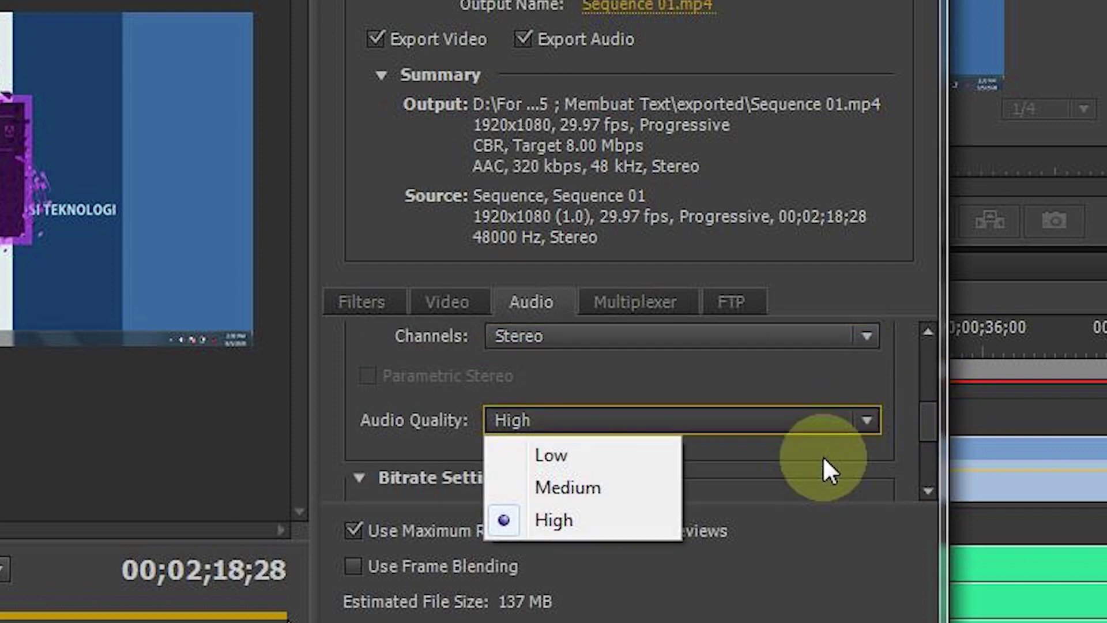
{"action": "left_click", "coordinate": [607, 519]}
{"action": "left_click_drag", "start_coordinate": [929, 411], "coordinate": [933, 427]}
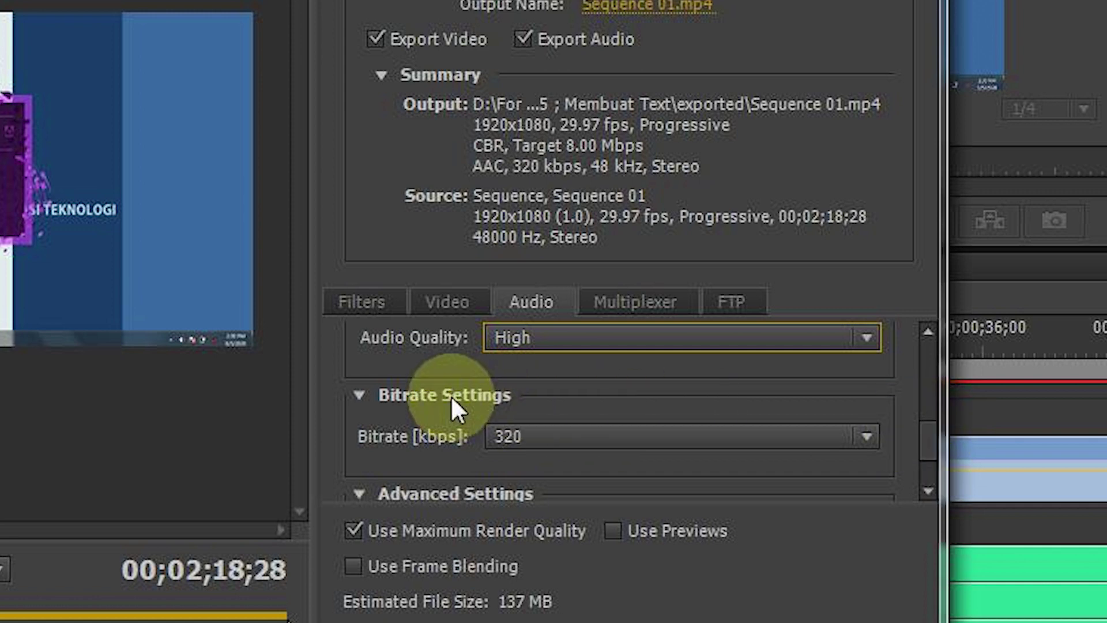
{"action": "left_click", "coordinate": [804, 437]}
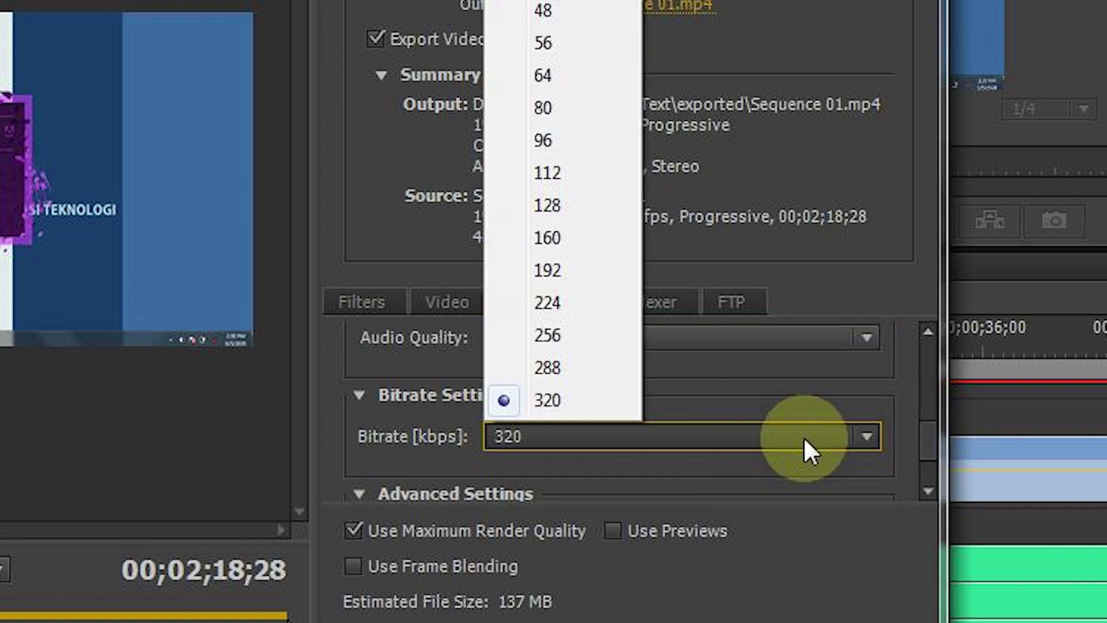
{"action": "left_click", "coordinate": [564, 400]}
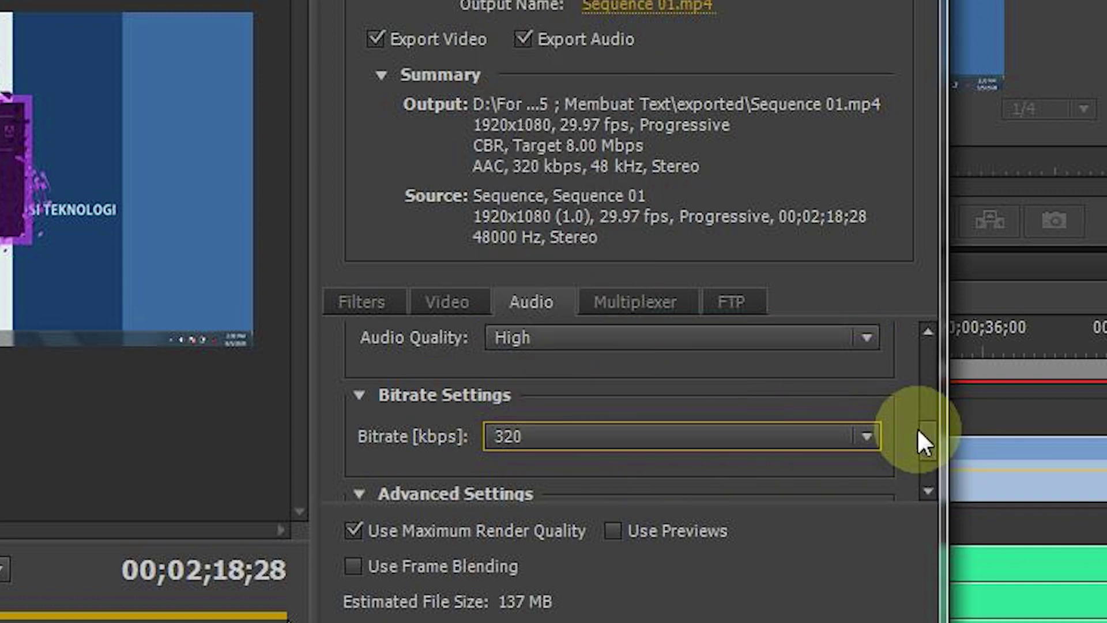
{"action": "left_click_drag", "start_coordinate": [918, 431], "coordinate": [928, 456]}
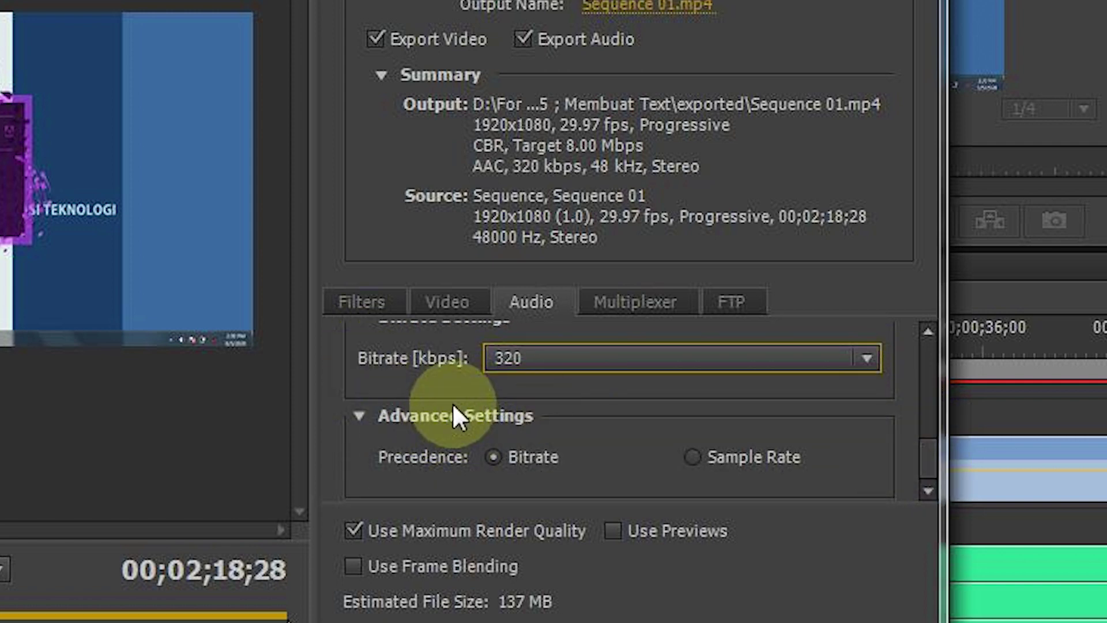
{"action": "left_click", "coordinate": [365, 303]}
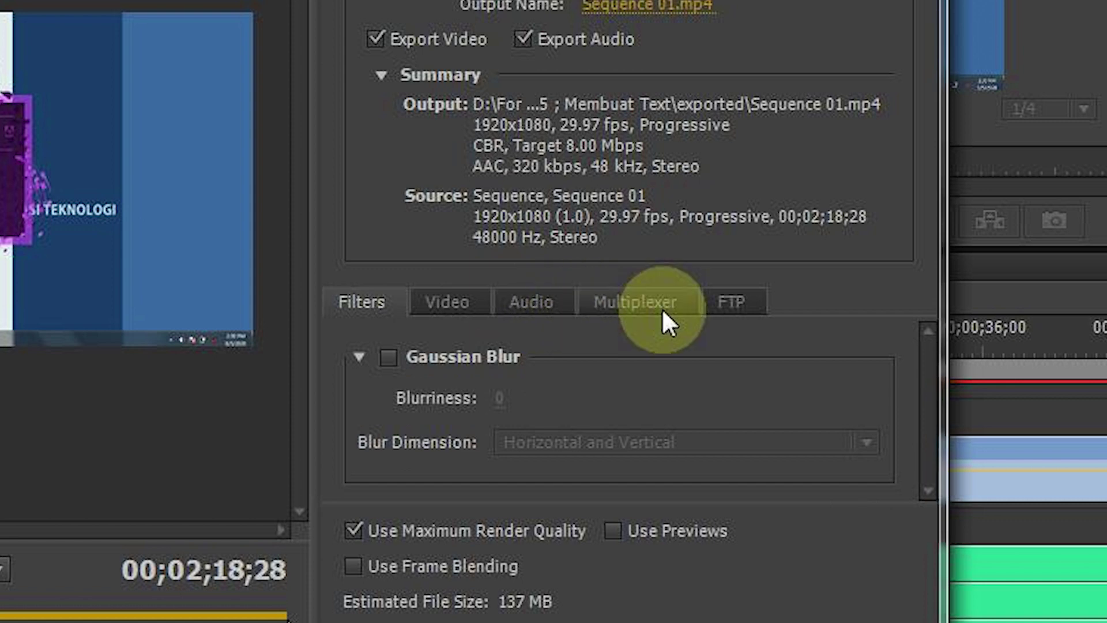
Look over the Multiplexer and FTP settings, then return to the Video settings.
{"action": "left_click", "coordinate": [659, 307]}
{"action": "left_click", "coordinate": [745, 308]}
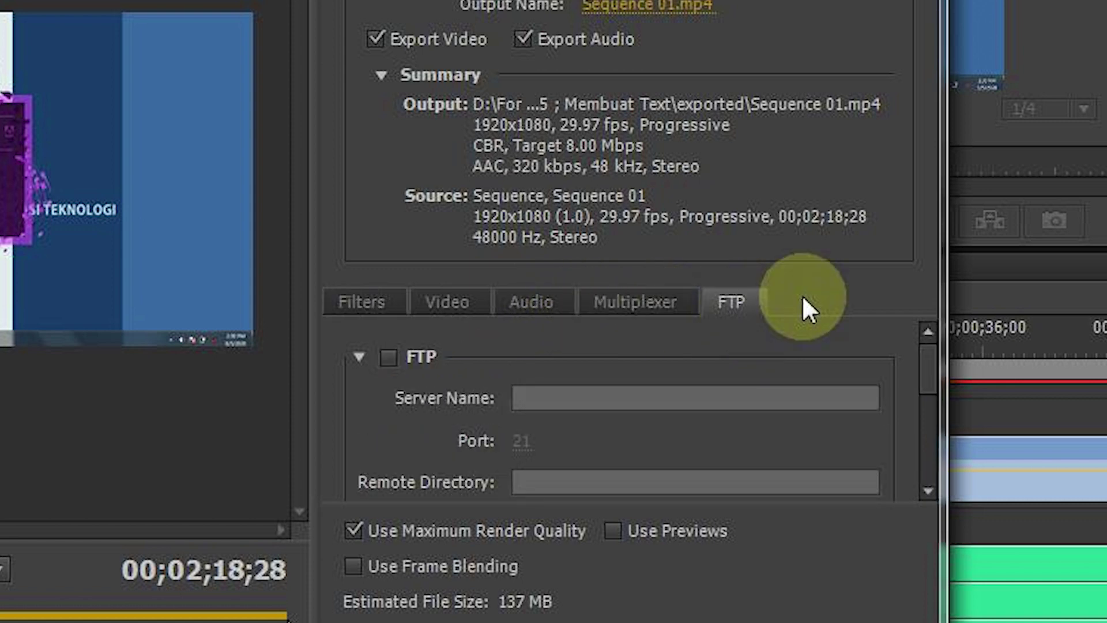
{"action": "left_click", "coordinate": [459, 304]}
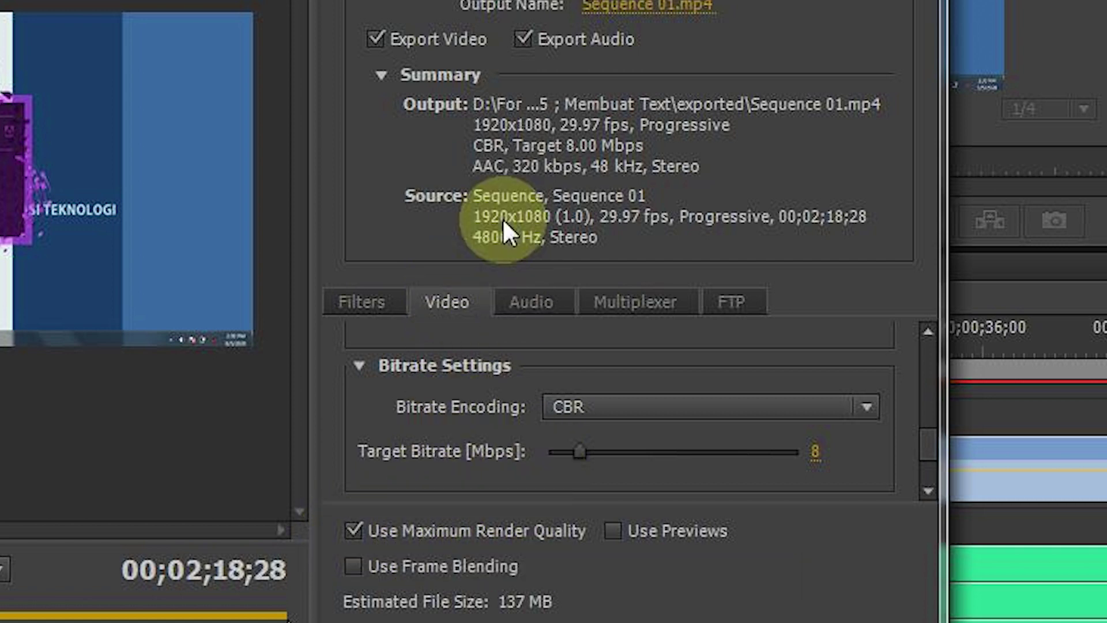
Toggle Export Video and Export Audio off and on so both remain enabled.
{"action": "left_click", "coordinate": [376, 37]}
{"action": "left_click", "coordinate": [376, 37]}
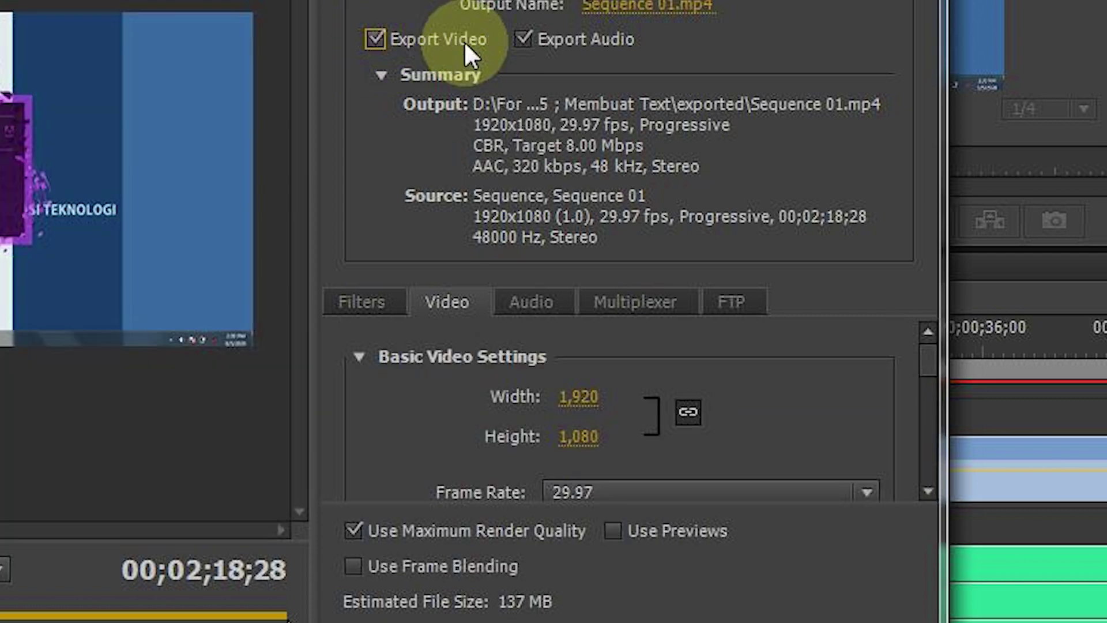
{"action": "left_click", "coordinate": [524, 38]}
{"action": "left_click", "coordinate": [523, 38]}
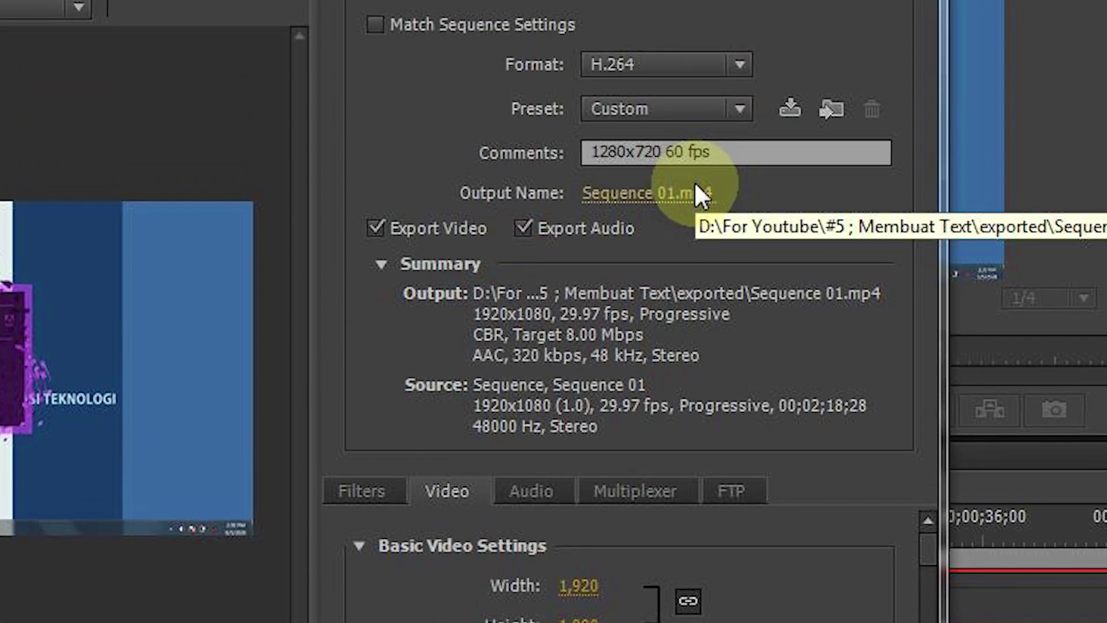
{"action": "left_click", "coordinate": [694, 193]}
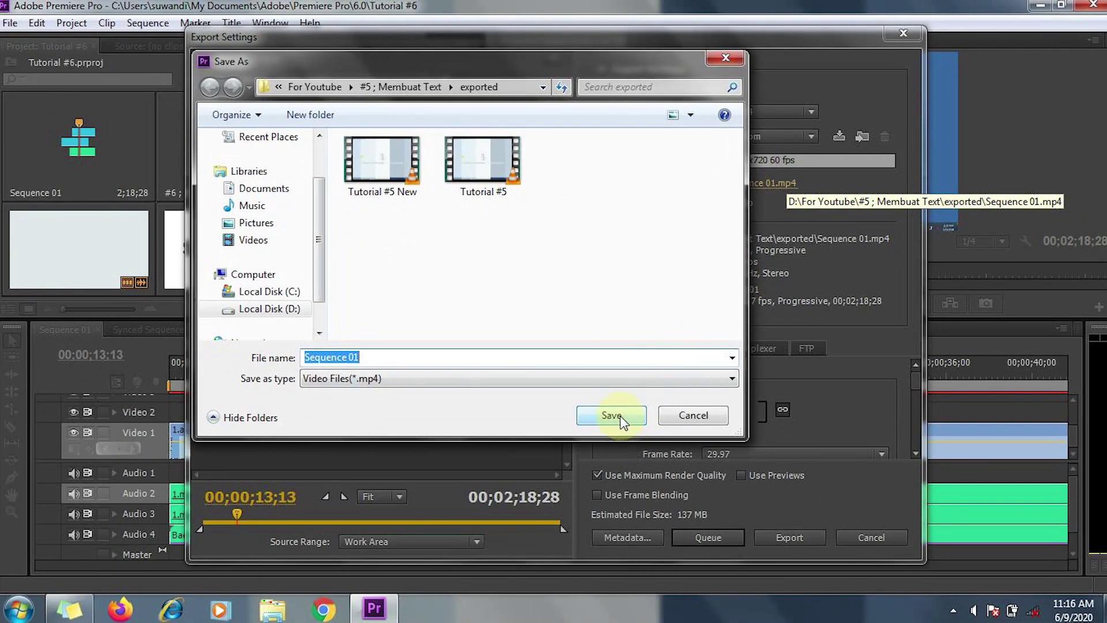
Keep Sequence 01.mp4 in the exported folder as output and start encoding.
{"action": "left_click", "coordinate": [611, 416]}
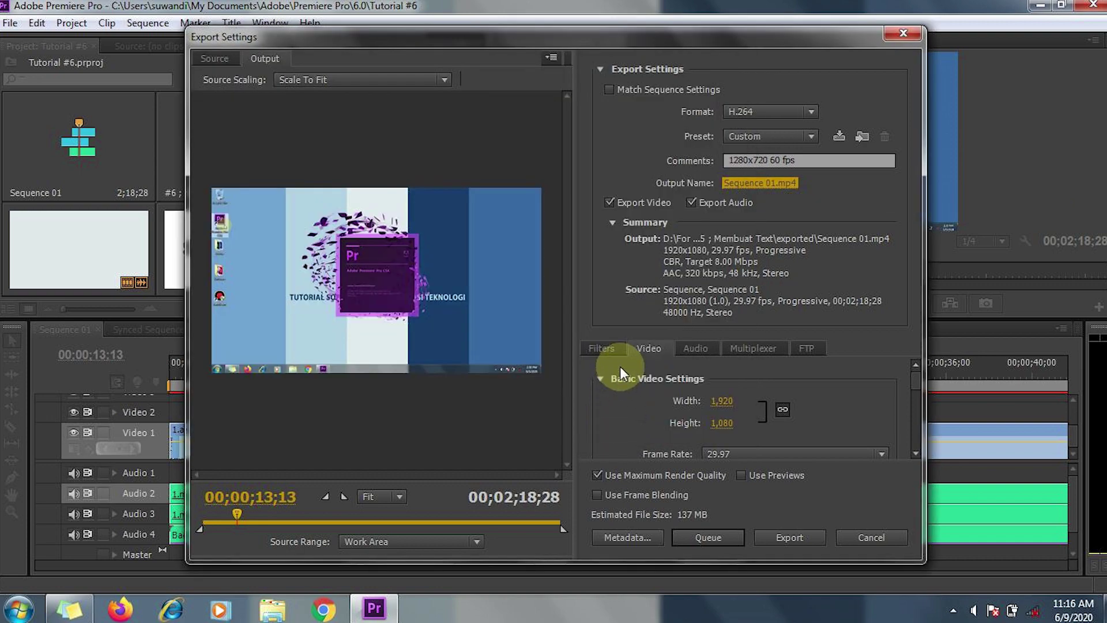
{"action": "left_click", "coordinate": [808, 540]}
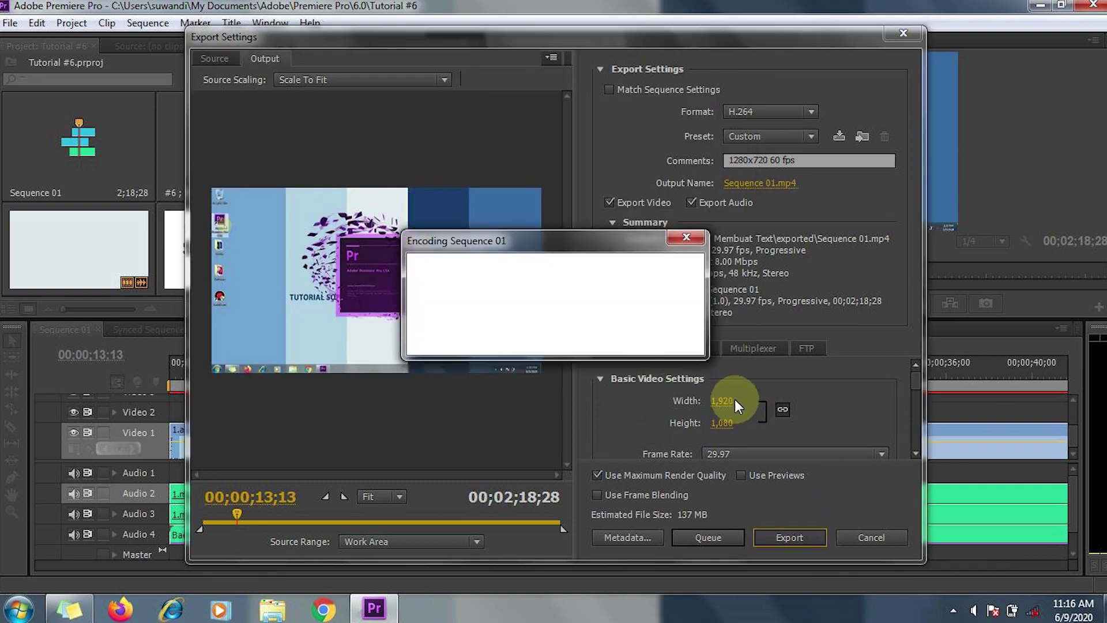